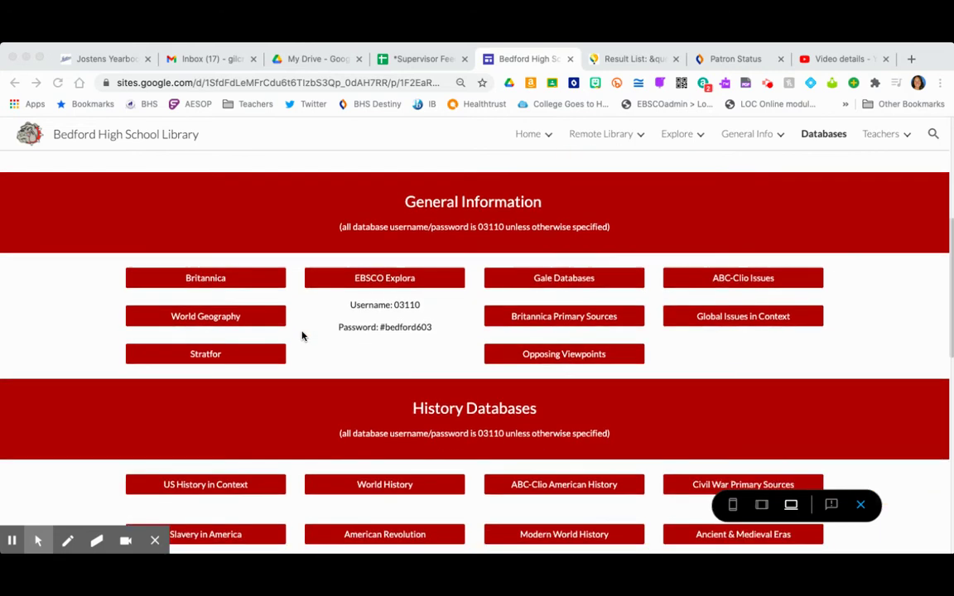
# Open the JStor database from the History Databases section and log in with the Google account
pyautogui.scroll(-1, 132, 479)
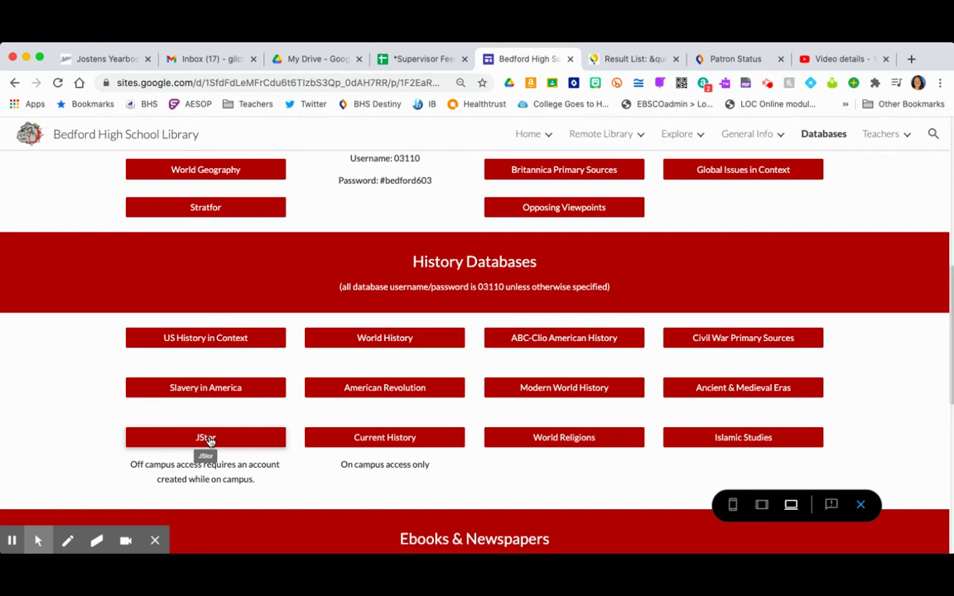
pyautogui.click(210, 442)
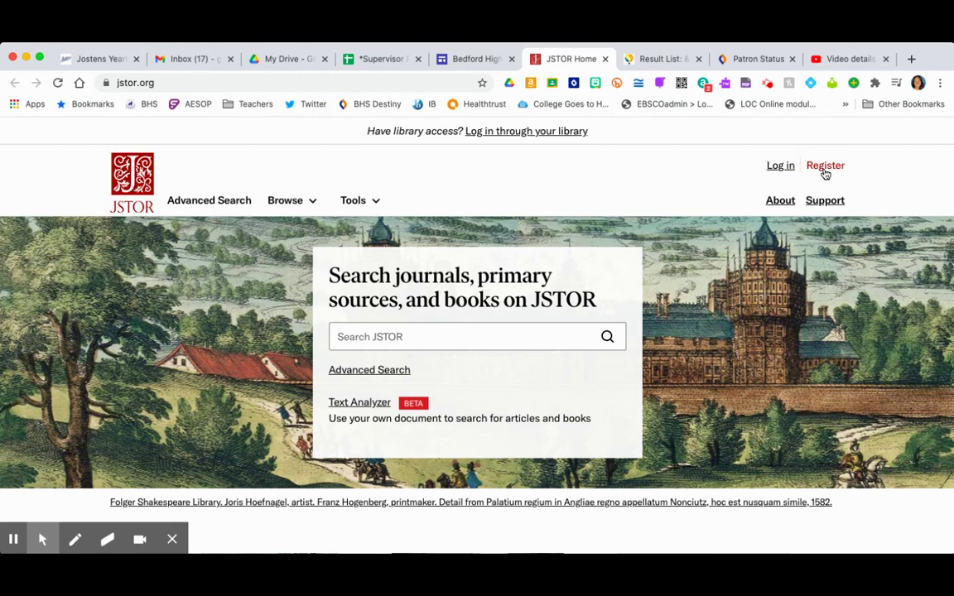
pyautogui.click(778, 167)
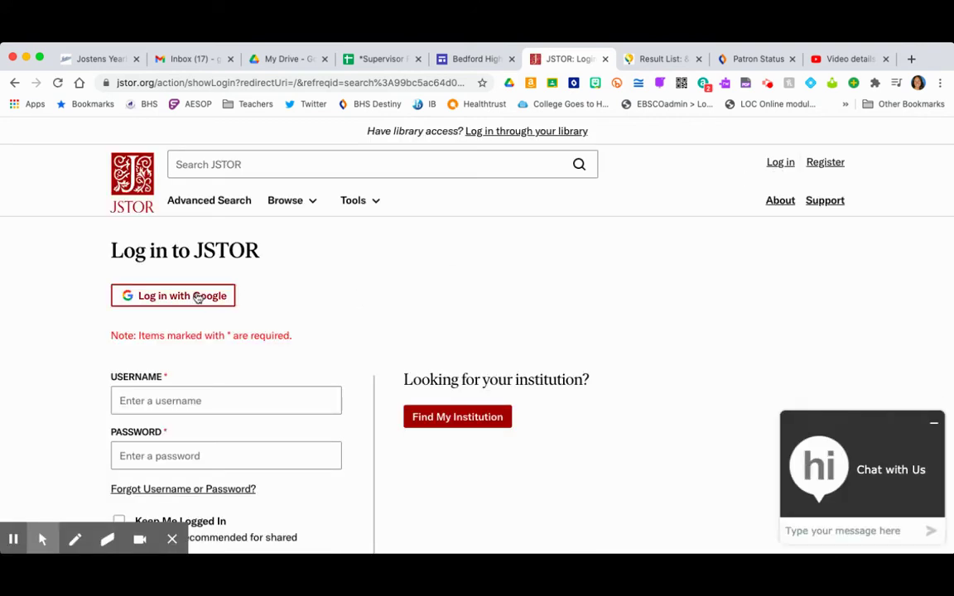
pyautogui.click(198, 298)
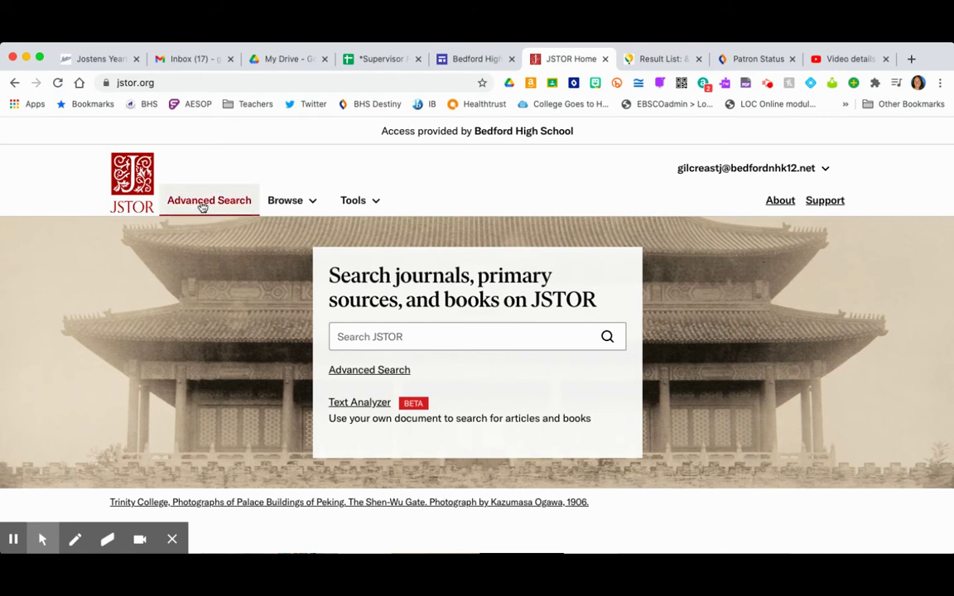
# Open JSTOR's Advanced Search and enter "cold war" in quotation marks as the keyword, combined by AND with stalin
pyautogui.click(202, 208)
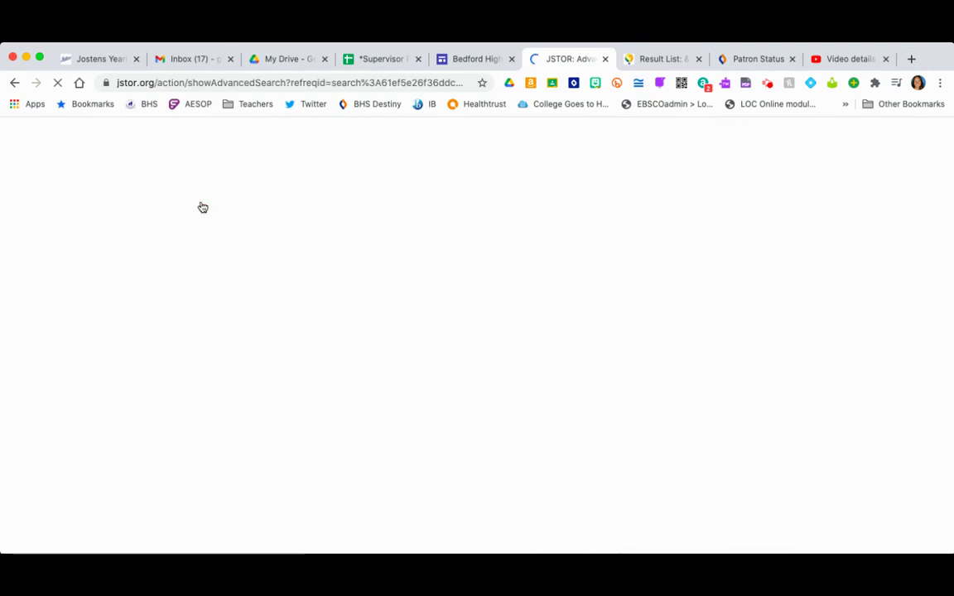
pyautogui.scroll(-1, 128, 300)
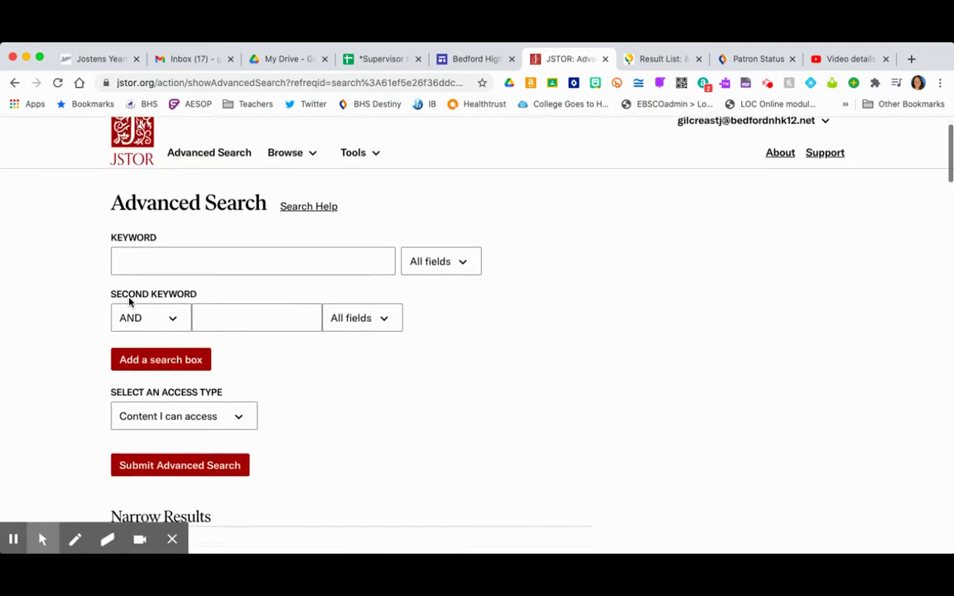
pyautogui.click(135, 262)
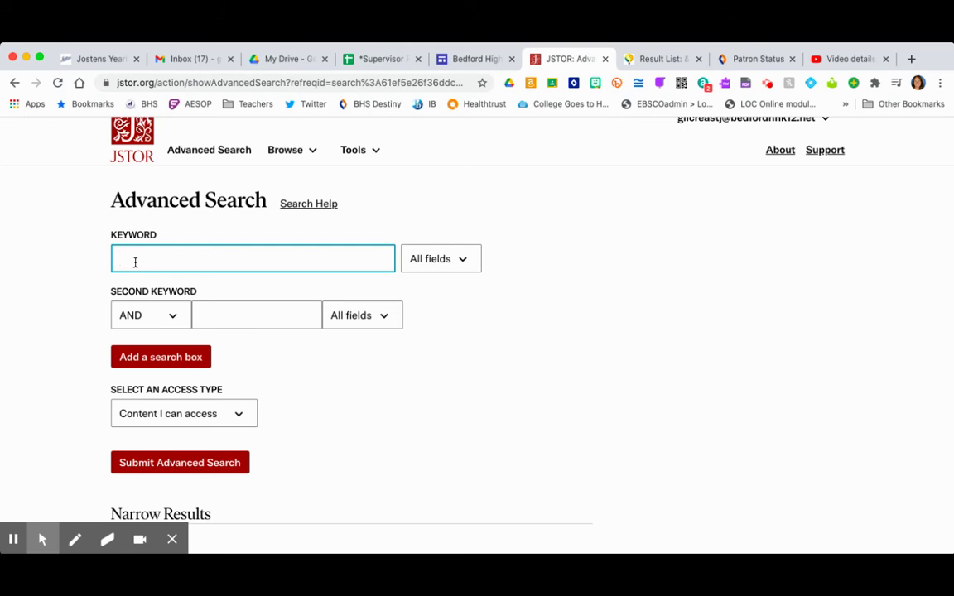
pyautogui.write('"cold war"')
pyautogui.click(221, 320)
pyautogui.write('stalin')
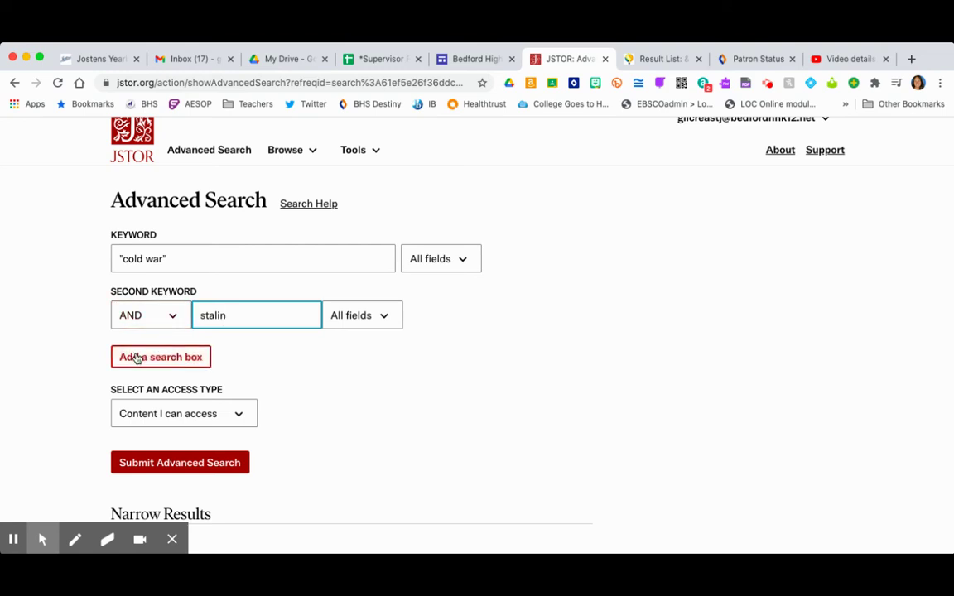
pyautogui.click(465, 260)
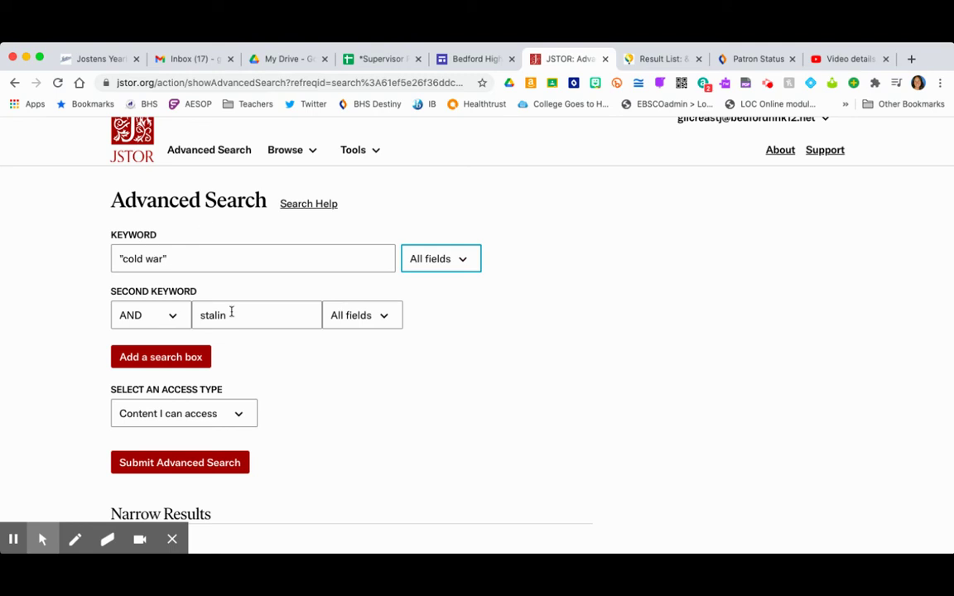
# Limit the advanced search's item type to Articles
pyautogui.scroll(-2, 81, 416)
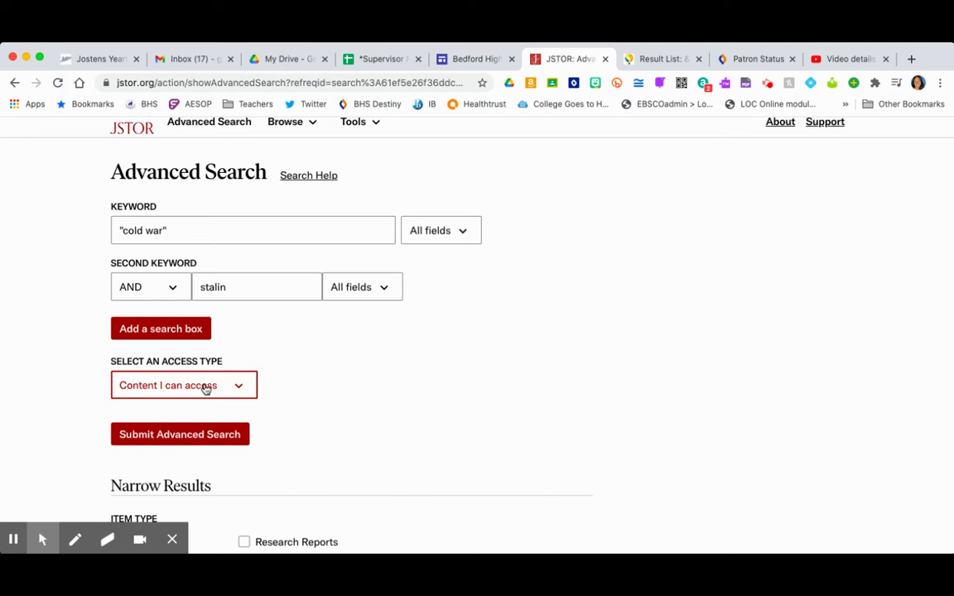
pyautogui.scroll(-3, 308, 385)
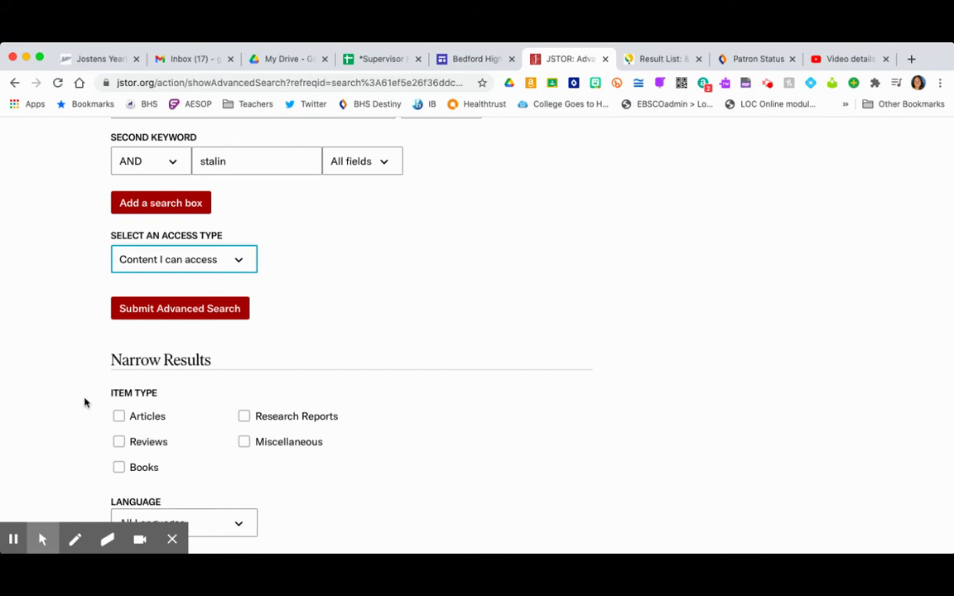
pyautogui.scroll(-1, 85, 403)
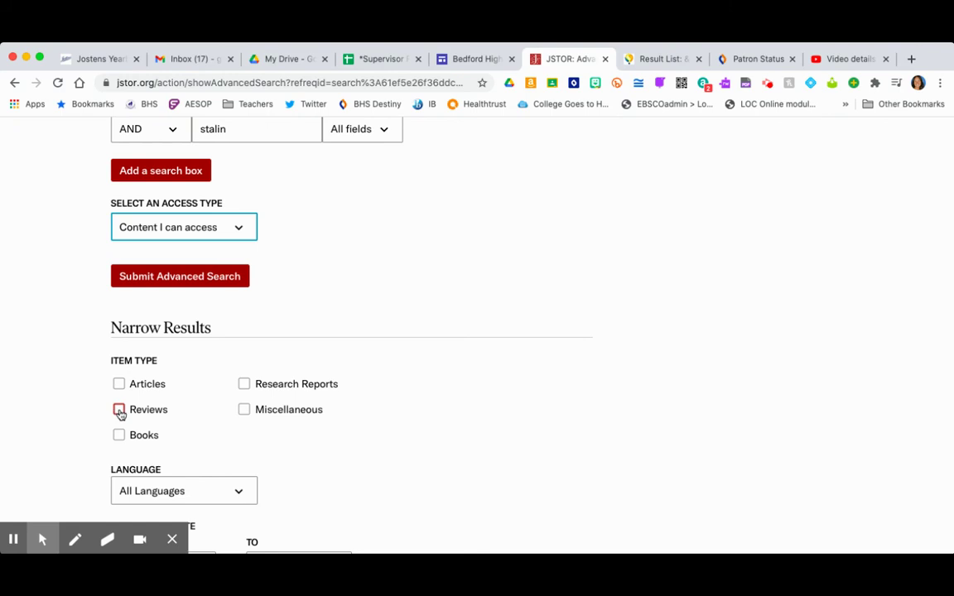
pyautogui.click(119, 384)
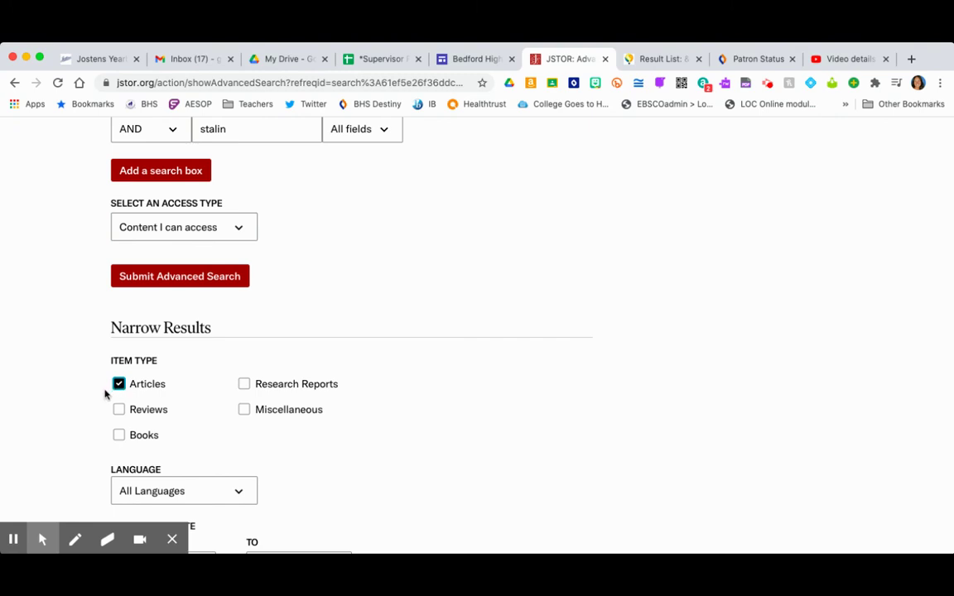
# Examine the remaining advanced search filters, including language, publication date, journal title, ISBN and the journal disciplines
pyautogui.scroll(-2, 104, 394)
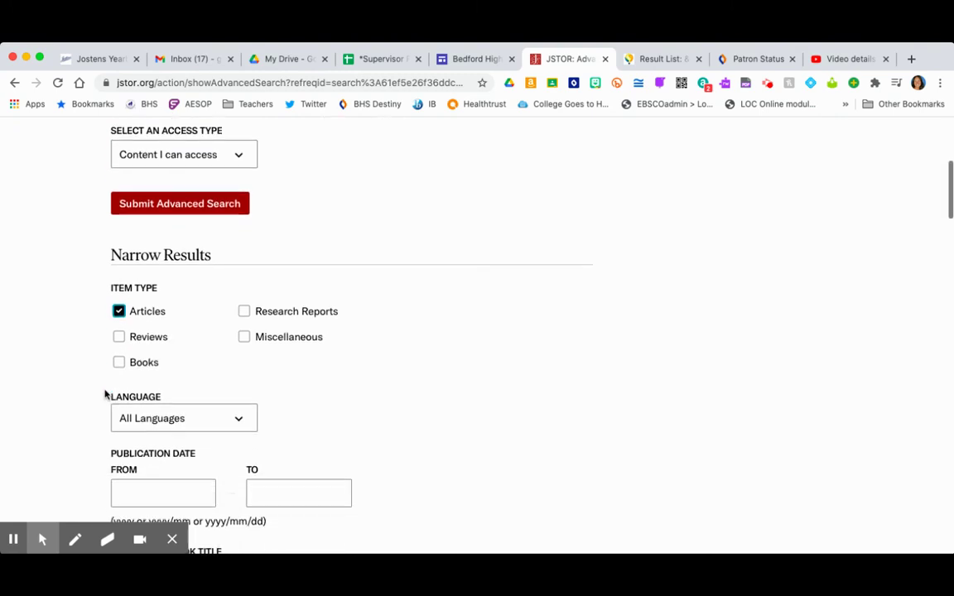
pyautogui.scroll(3, 105, 395)
pyautogui.scroll(-5, 92, 352)
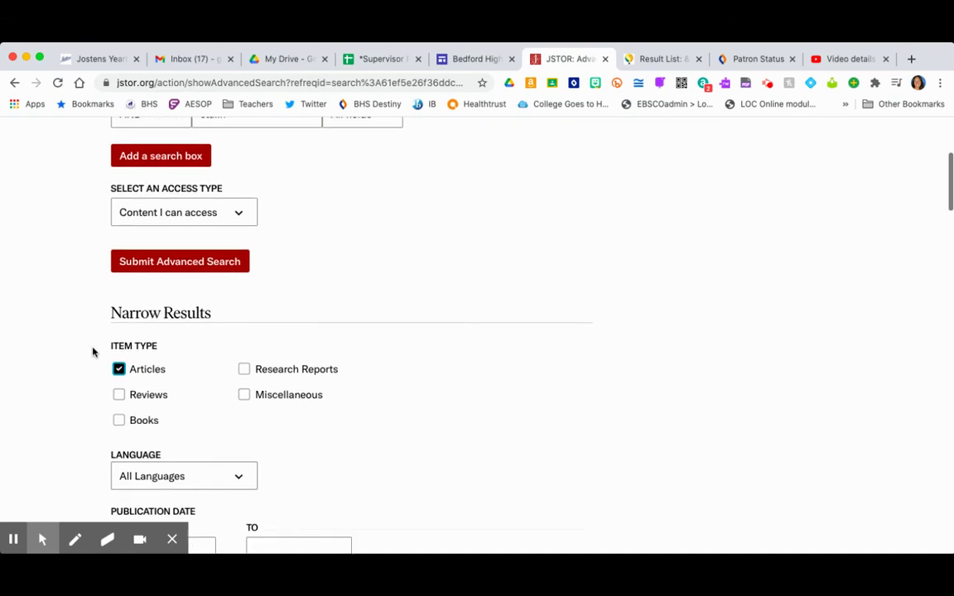
pyautogui.scroll(-3, 93, 353)
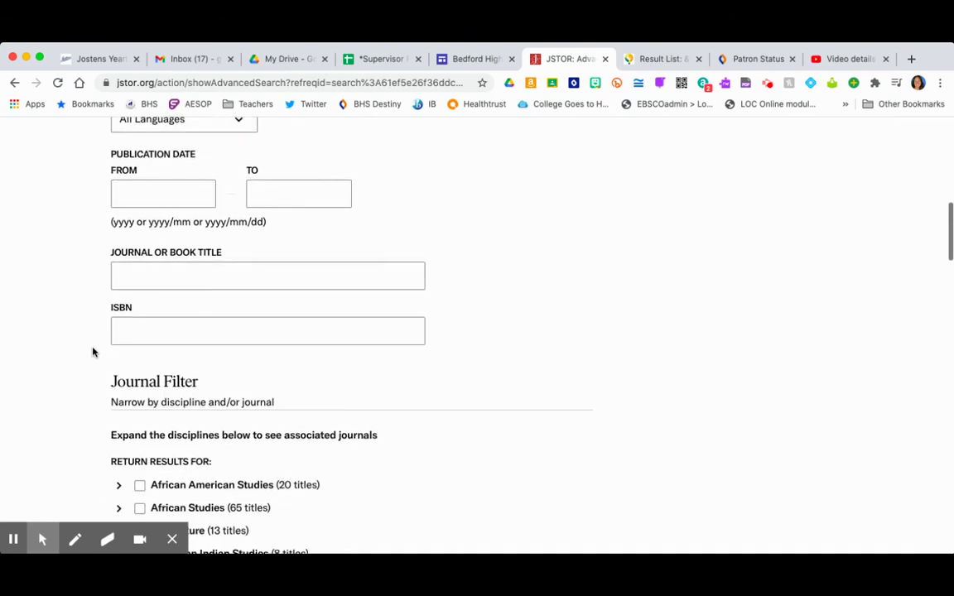
pyautogui.scroll(3, 93, 353)
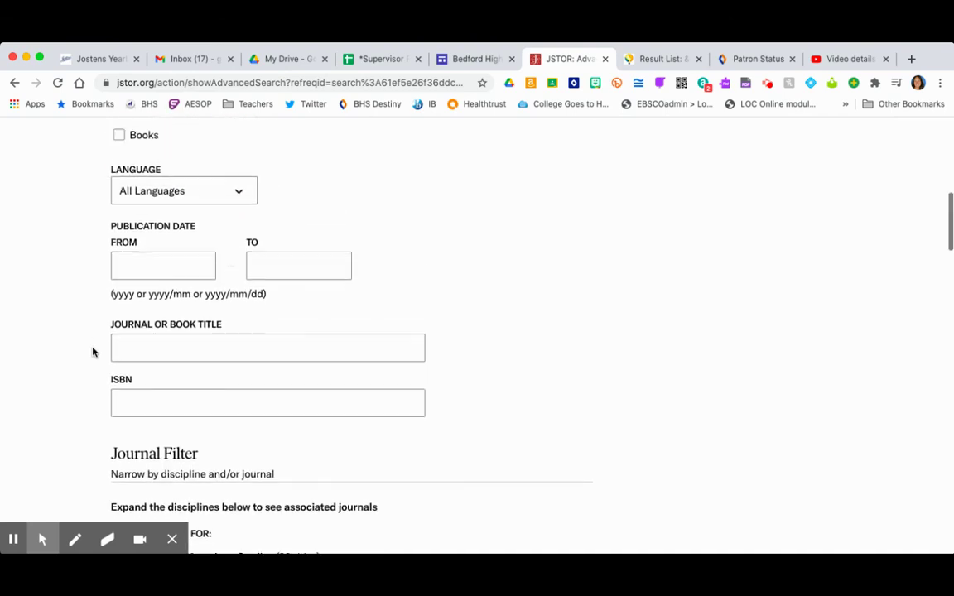
pyautogui.scroll(-4, 93, 353)
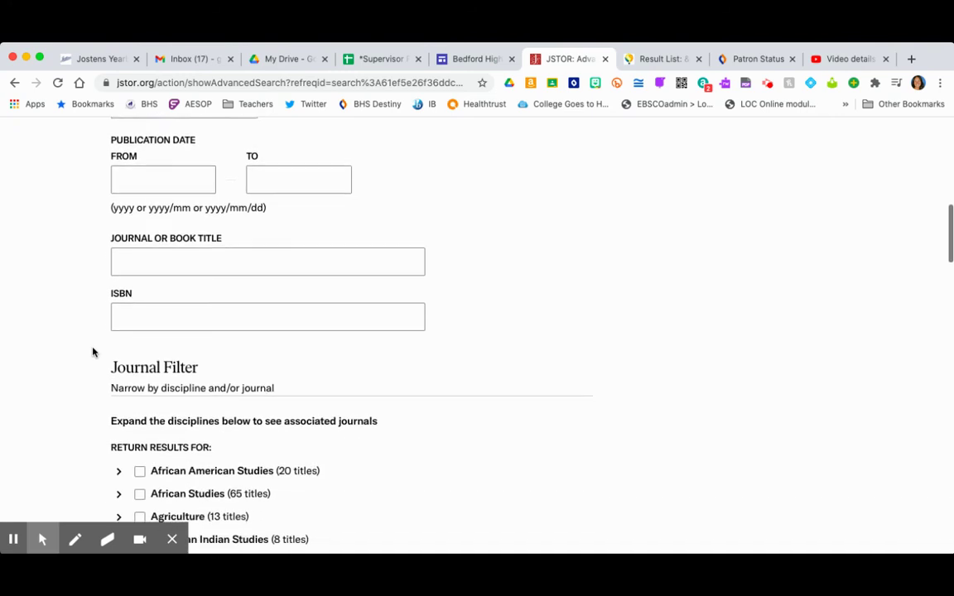
pyautogui.scroll(-1, 93, 352)
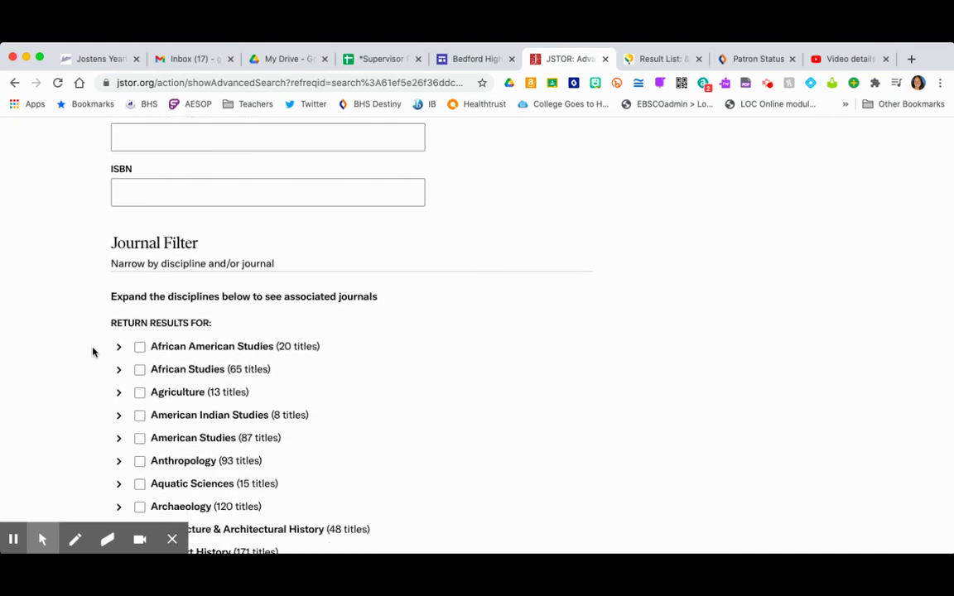
pyautogui.scroll(-3, 93, 353)
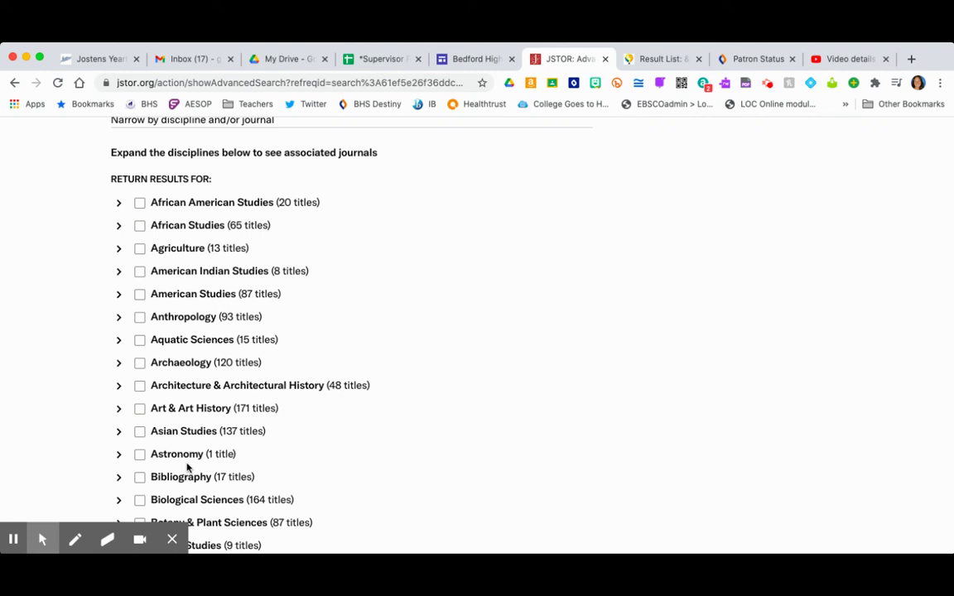
# Submit the advanced search with the entered keywords and item type
pyautogui.scroll(8, 81, 390)
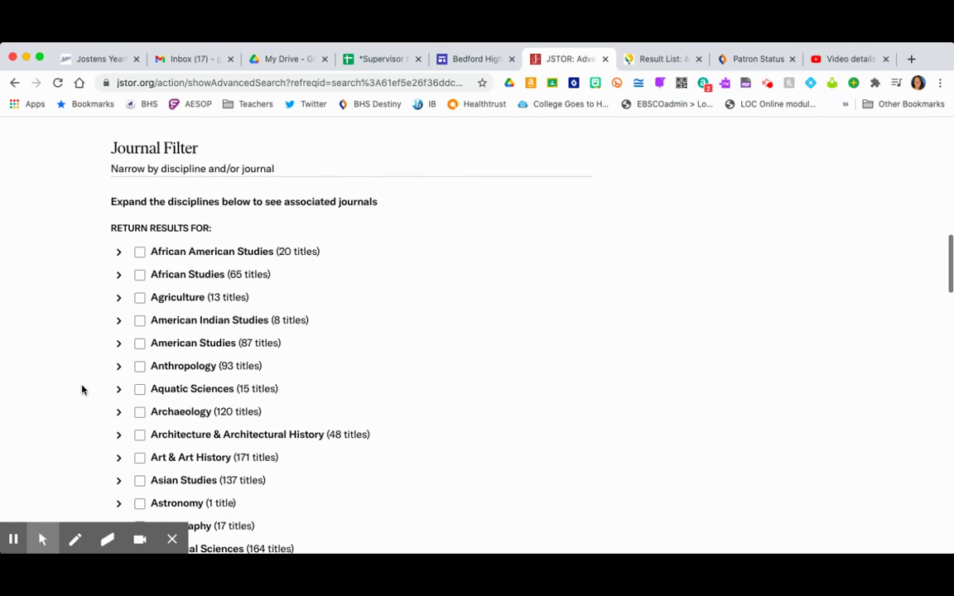
pyautogui.scroll(6, 81, 390)
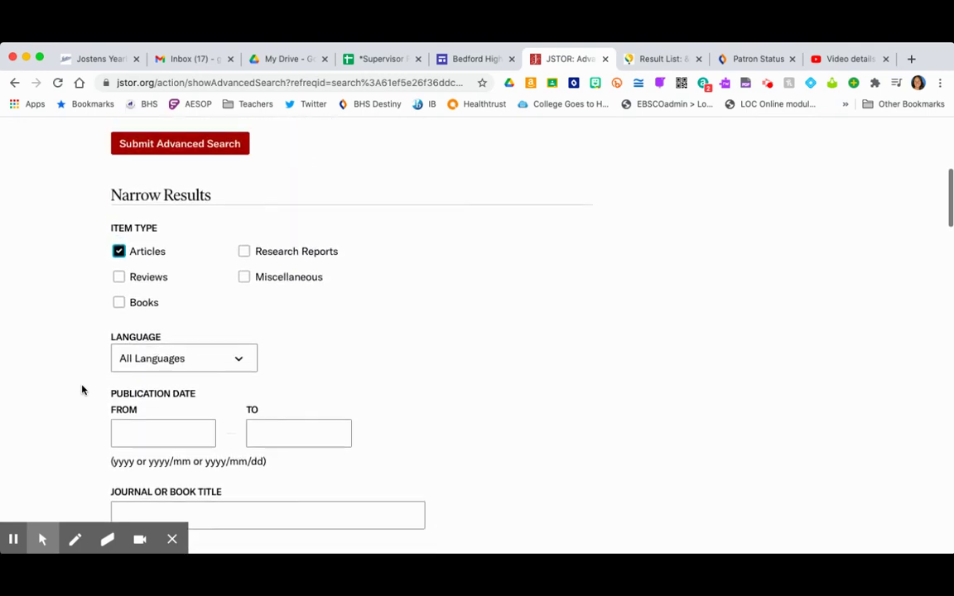
pyautogui.scroll(1, 81, 390)
pyautogui.click(129, 323)
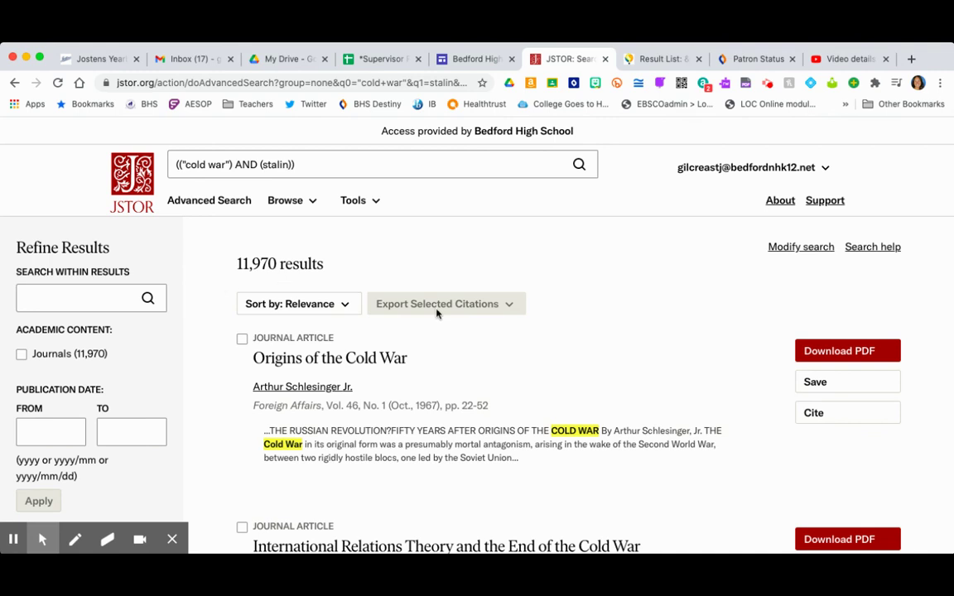
# Review the refinement options for the search results and filter them by the American Studies subject
pyautogui.scroll(-2, 175, 428)
pyautogui.scroll(-4, 175, 428)
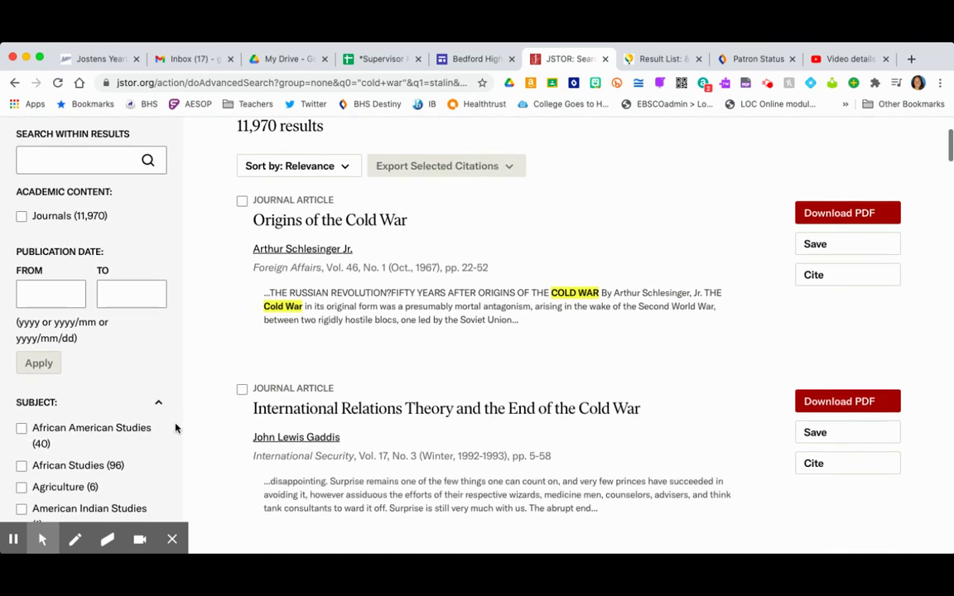
pyautogui.scroll(-3, 175, 429)
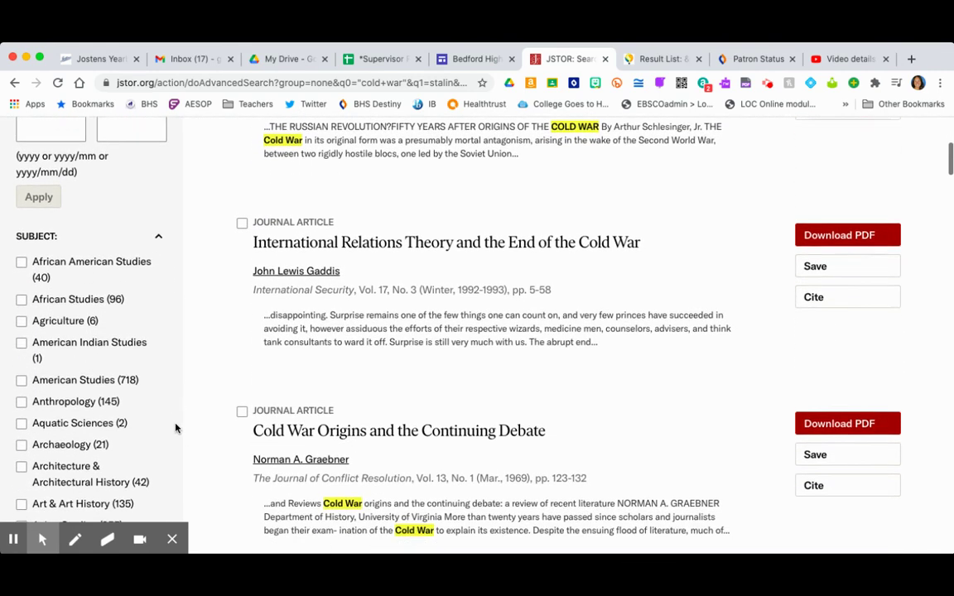
pyautogui.scroll(-4, 116, 452)
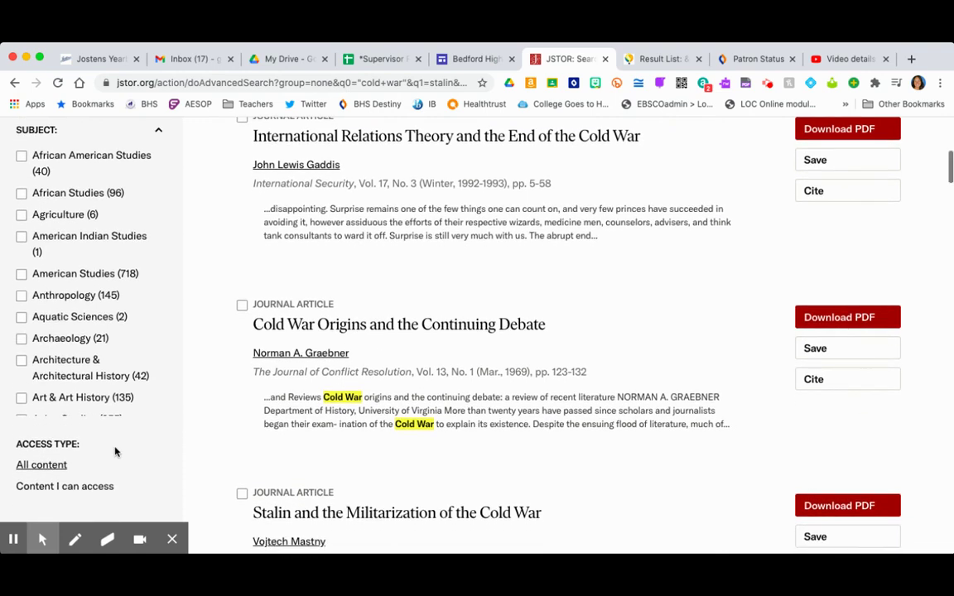
pyautogui.scroll(2, 116, 453)
pyautogui.scroll(4, 116, 452)
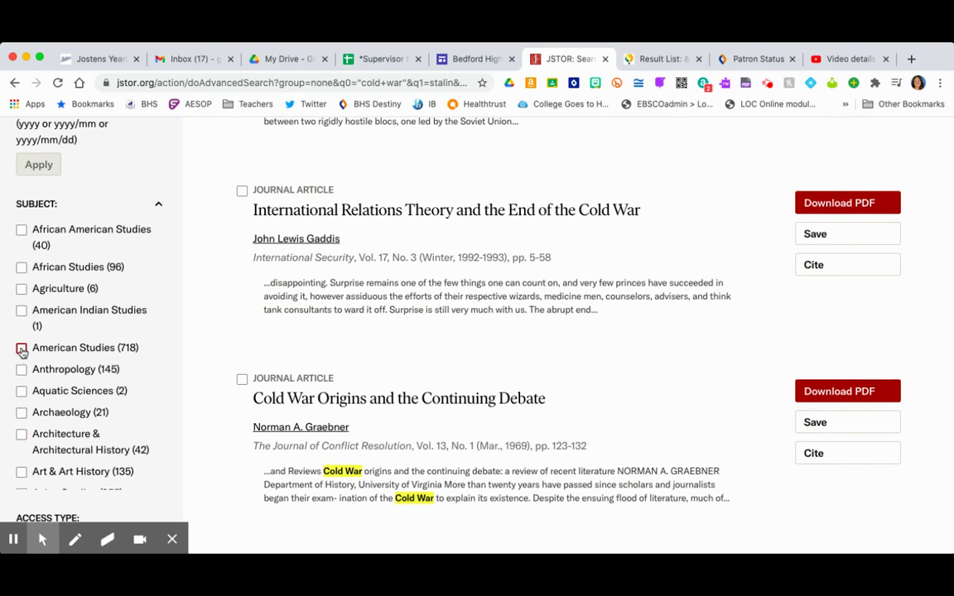
pyautogui.click(21, 348)
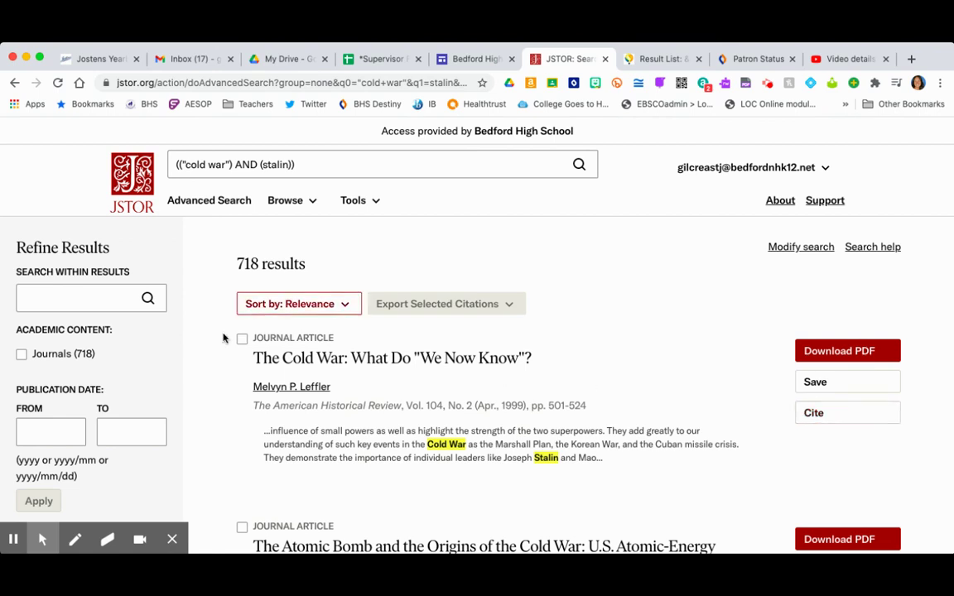
pyautogui.moveTo(19, 481)
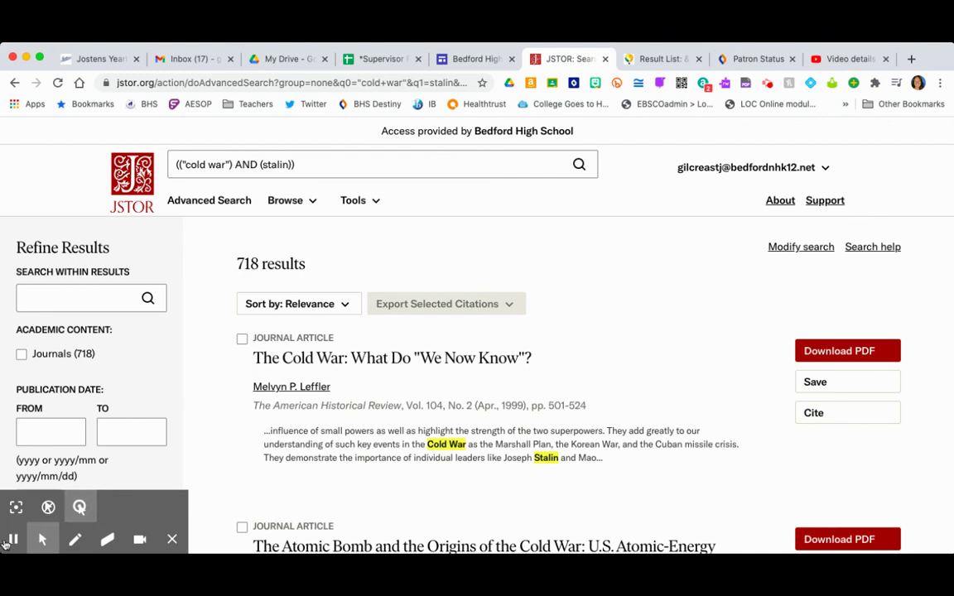